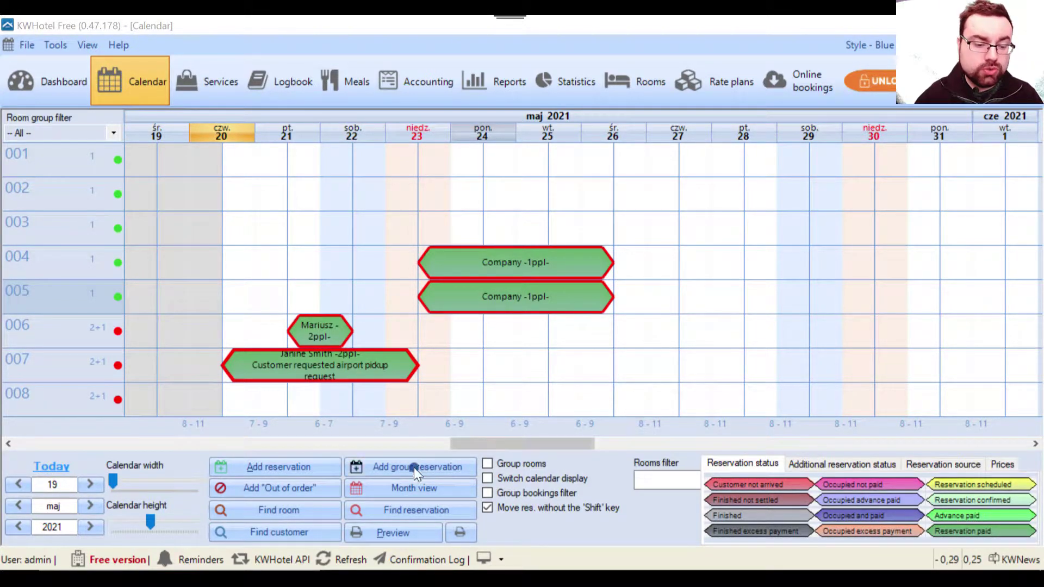
Attach the room 007 reservation to group reservation 4 and close its editing form
click(326, 370)
double_click(322, 363)
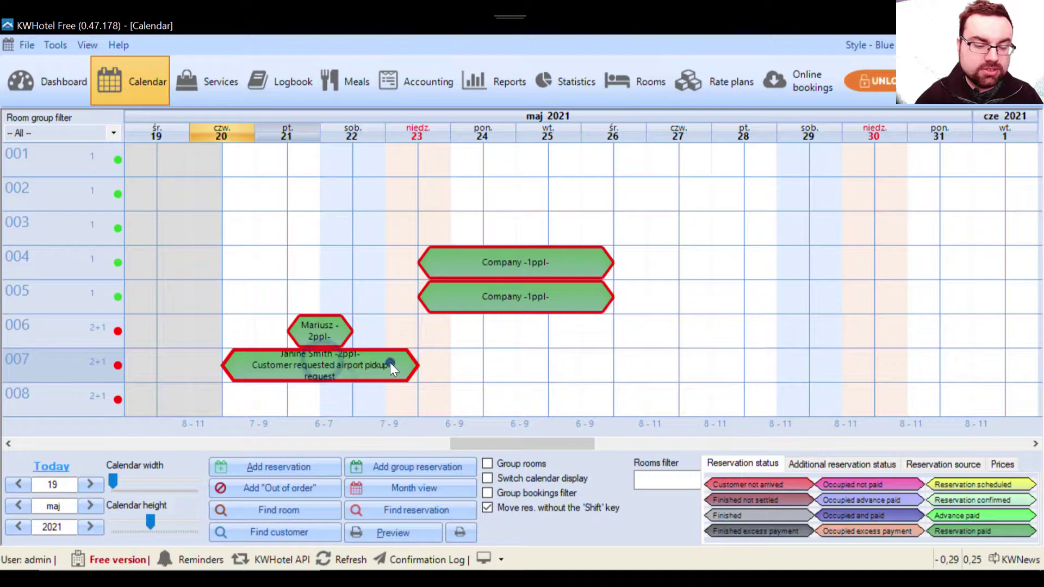
click(404, 343)
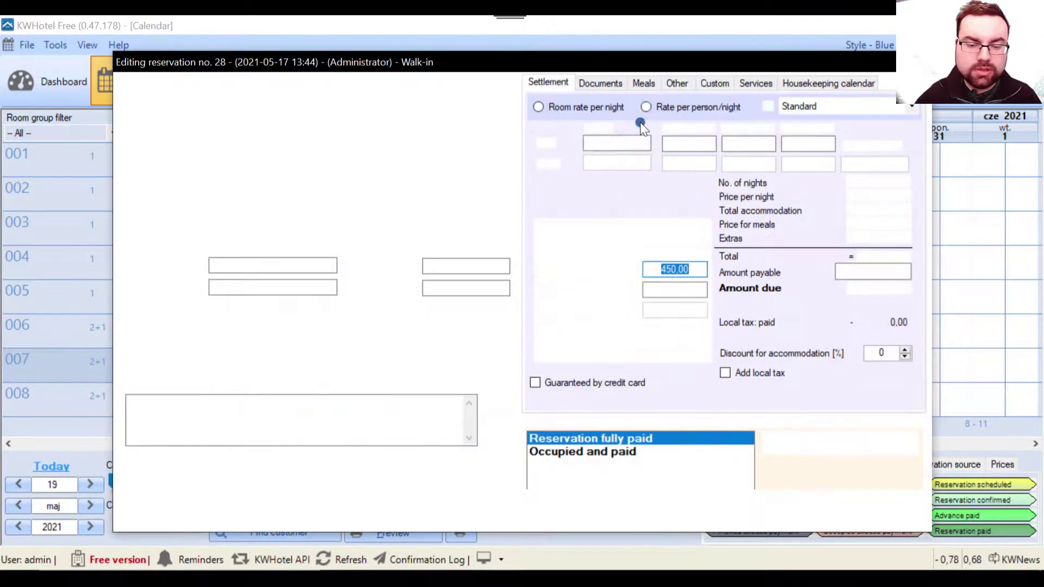
click(677, 82)
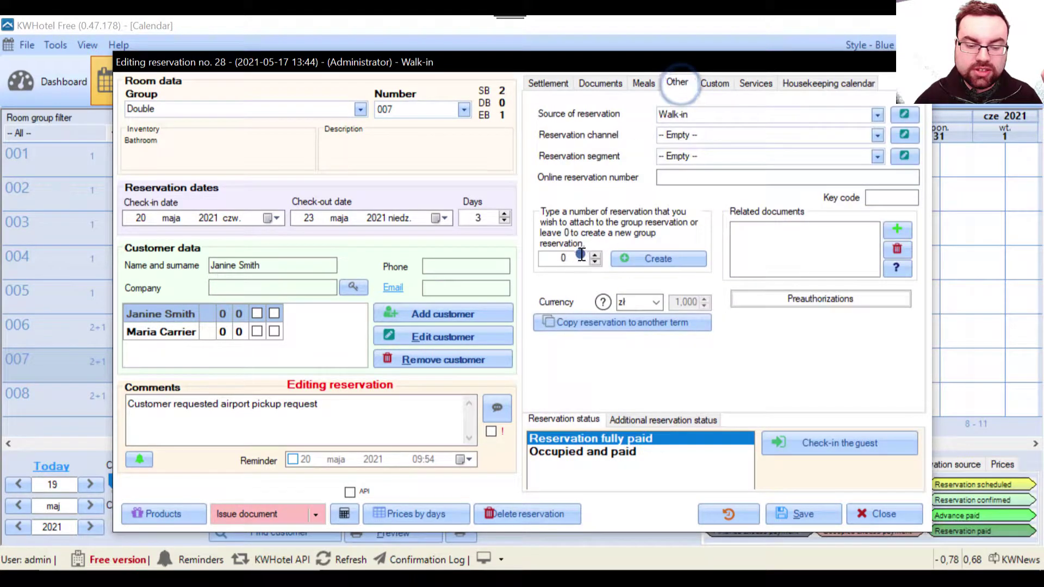
double_click(556, 258)
text(4)
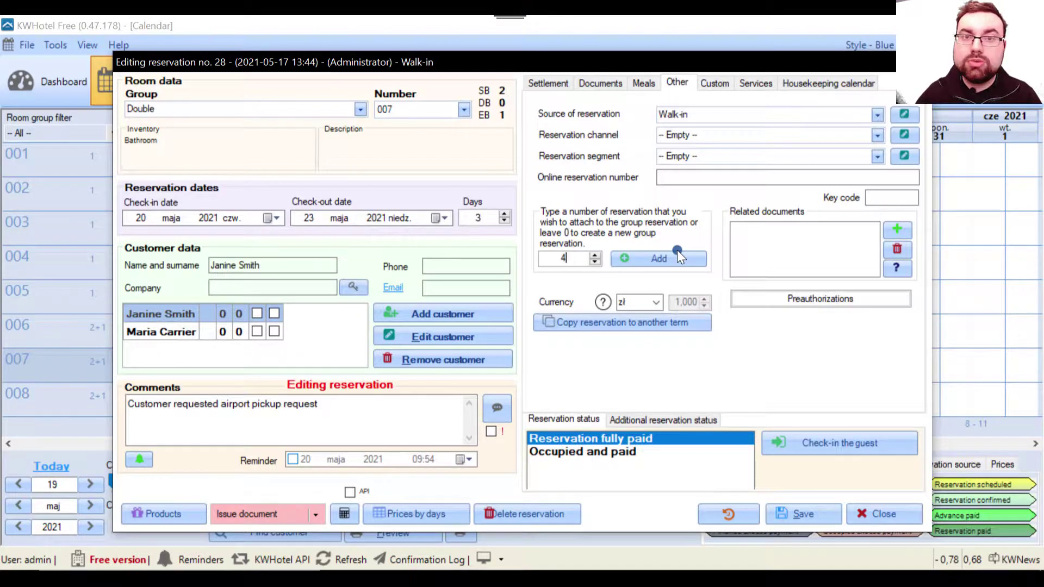
click(878, 517)
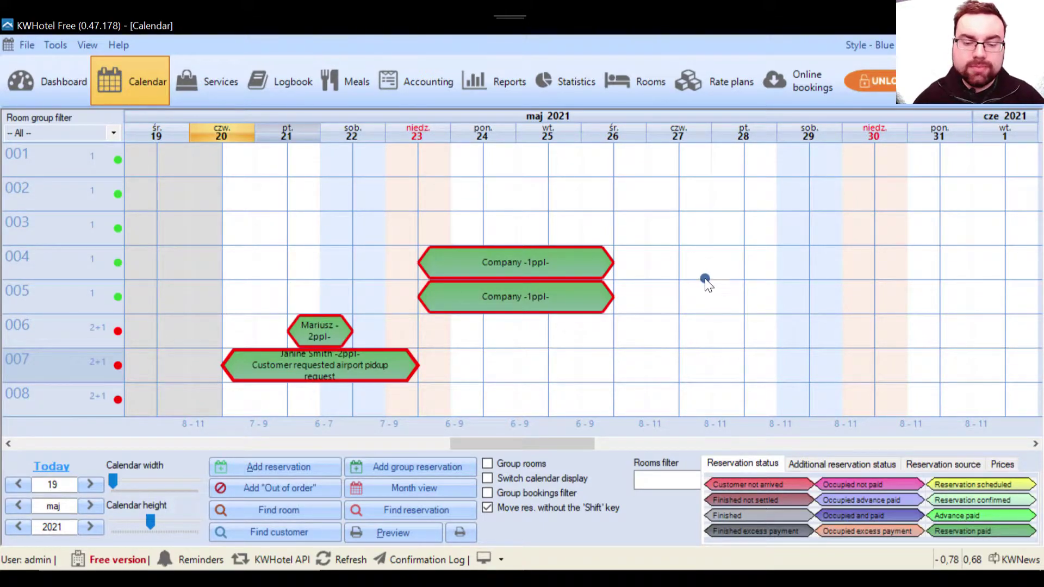
Select rooms 004 to 007 as one block in the calendar, trying 26–31 May and 26–27 May 2021
drag(656, 266, 915, 370)
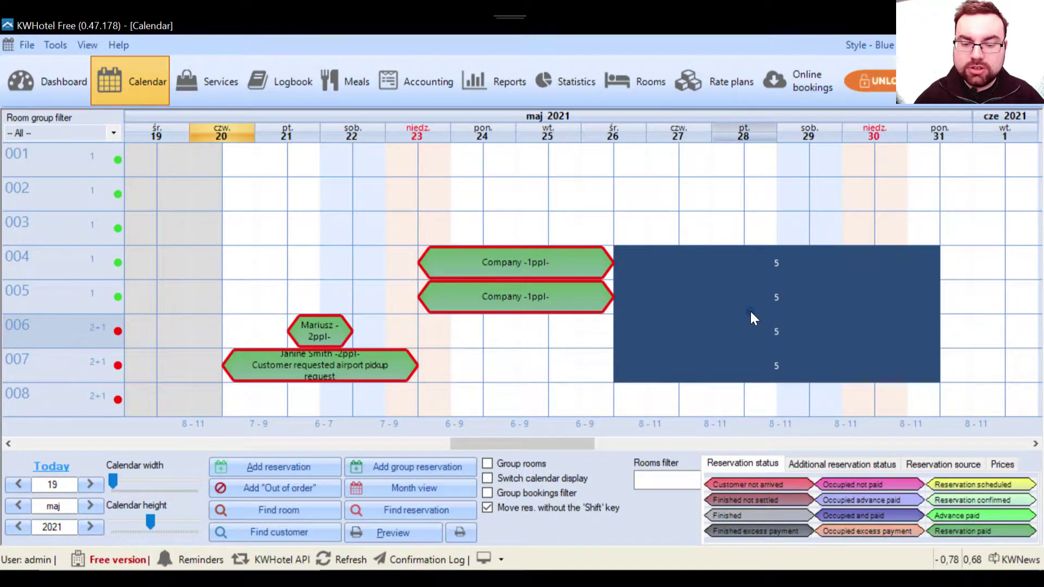
click(729, 276)
click(660, 276)
drag(662, 294, 647, 384)
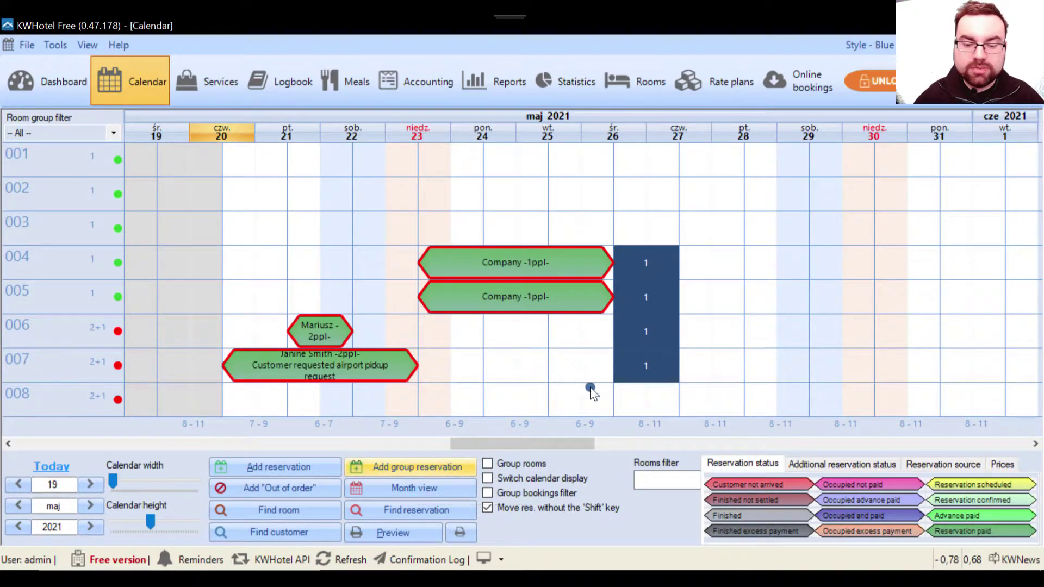
click(713, 266)
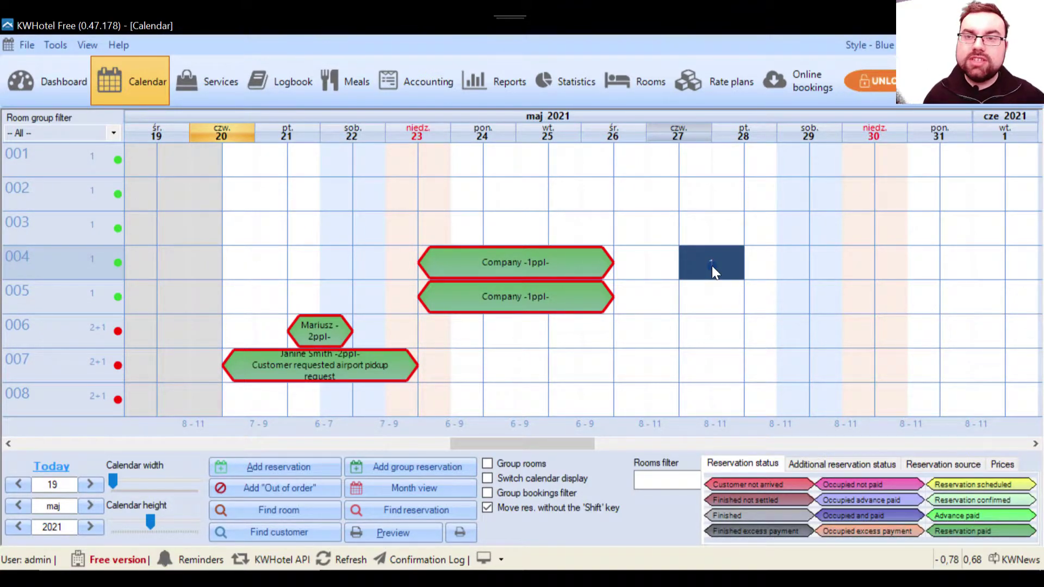
drag(712, 266, 864, 266)
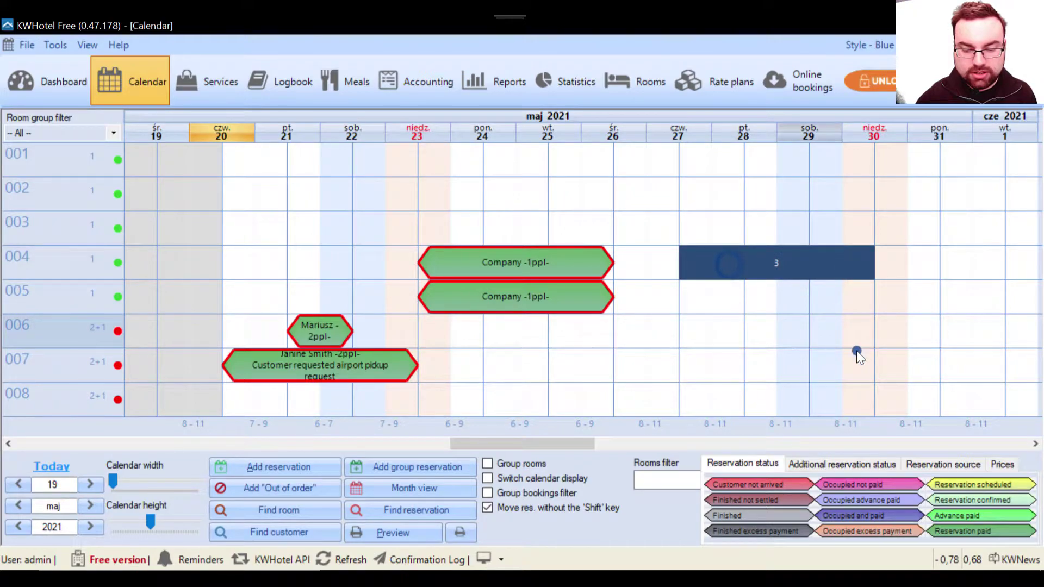
drag(869, 341, 965, 345)
click(697, 406)
Start a group reservation for room 004 on 27–31 May, room 006 on 29 May–1 June and room 008 on 27–30 May, and close it unsaved
click(707, 265)
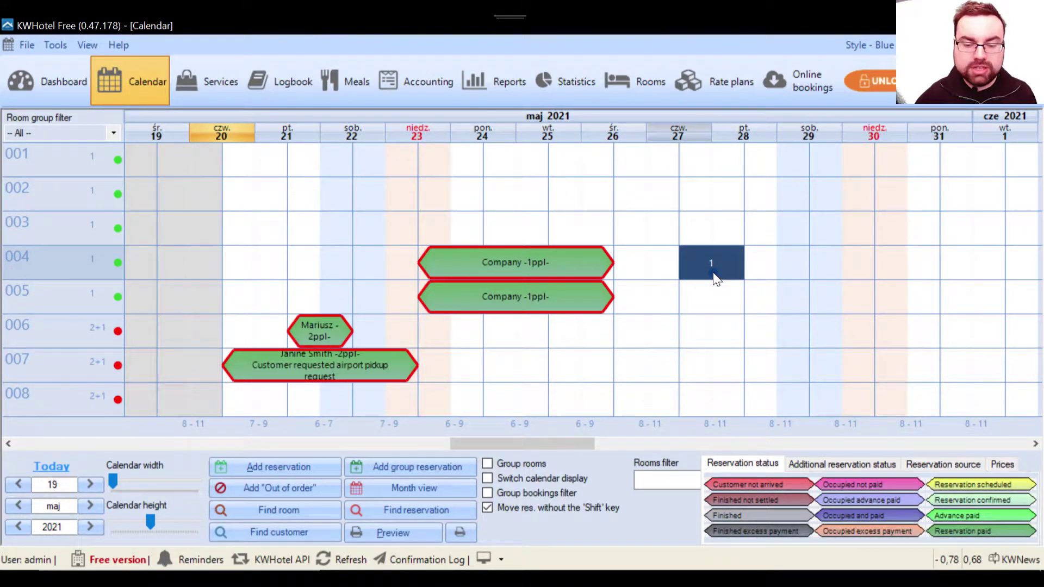
drag(722, 275, 915, 265)
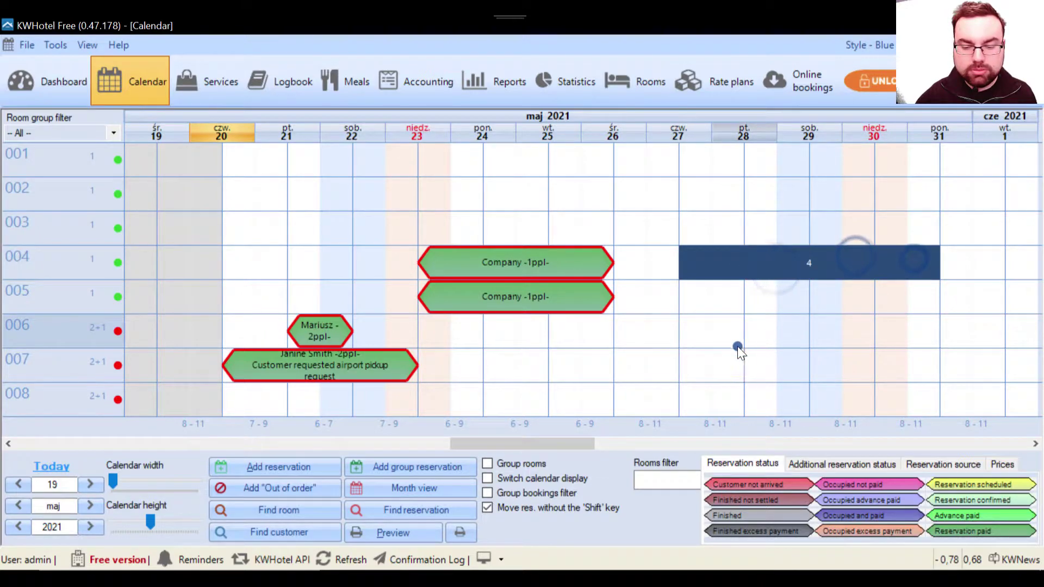
drag(817, 333, 982, 335)
click(698, 406)
drag(698, 406, 847, 409)
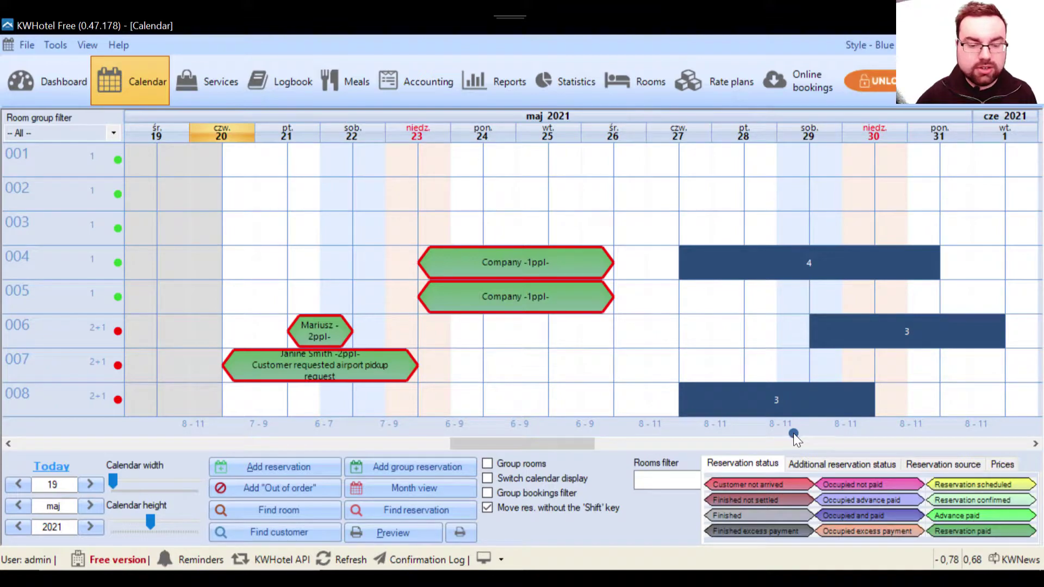
click(424, 468)
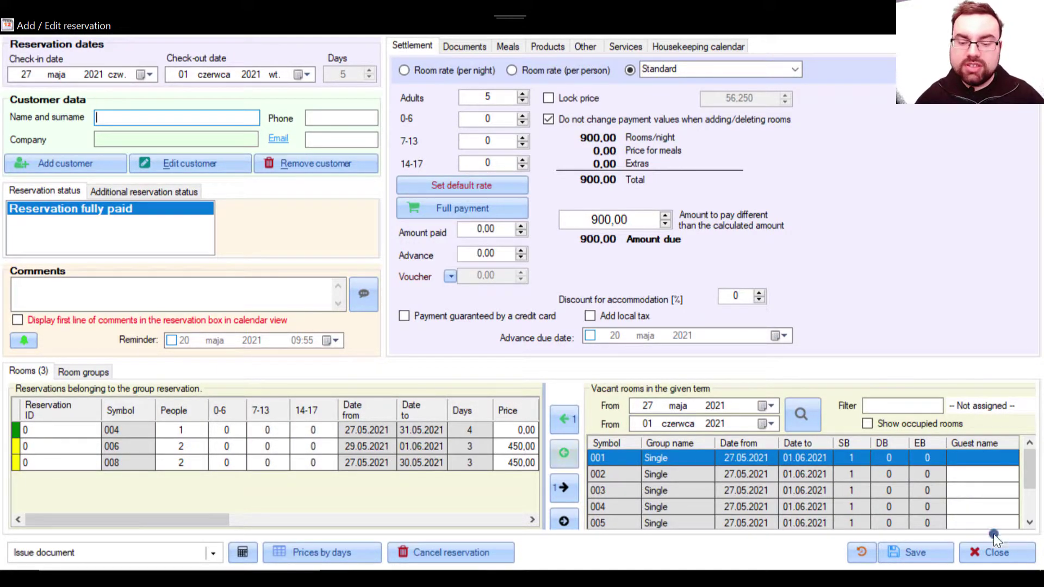
click(994, 552)
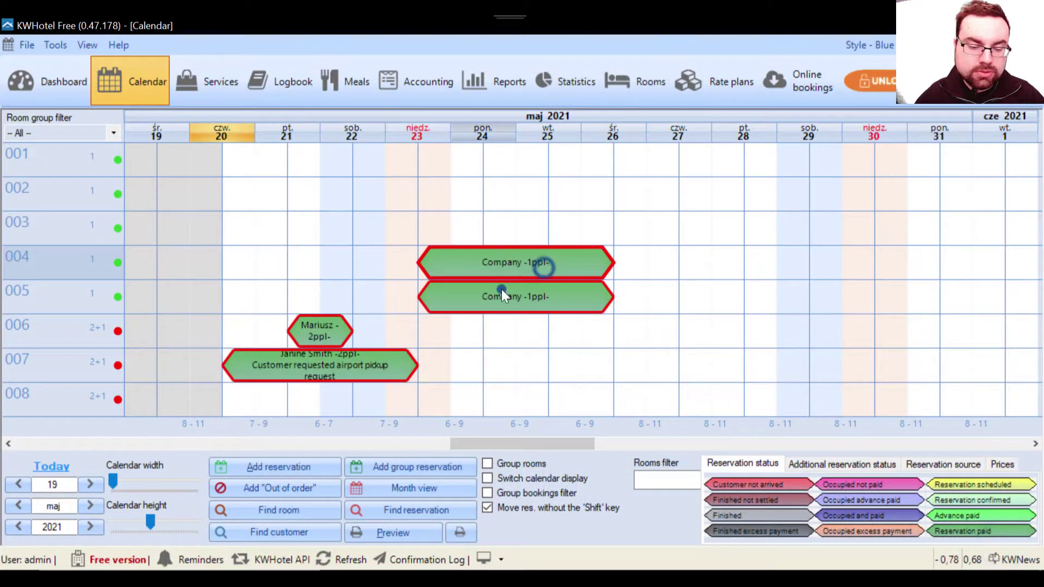
Open the whole Company group reservation for editing from its room 004 booking
click(538, 275)
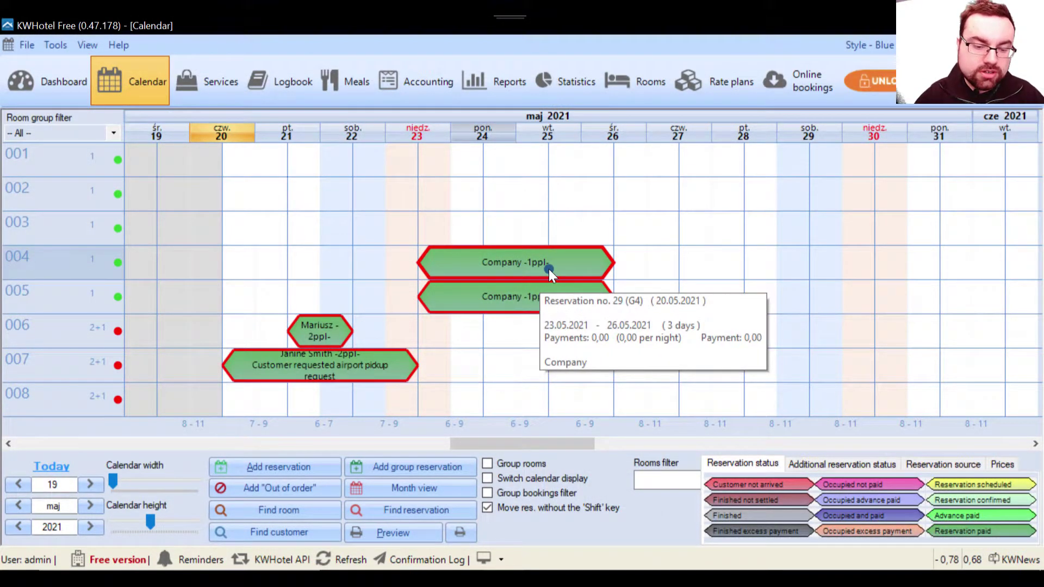
double_click(549, 269)
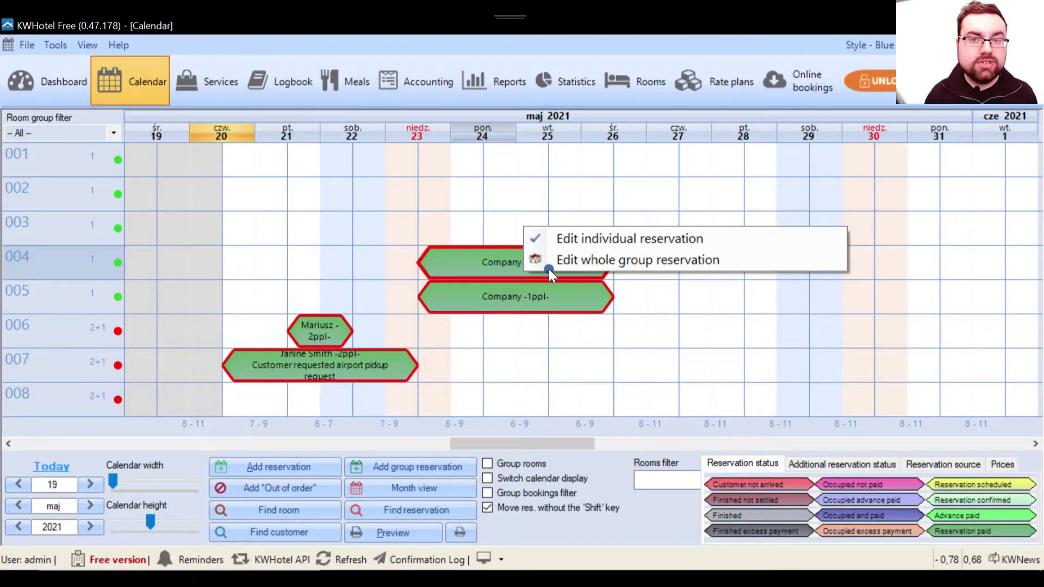
click(606, 259)
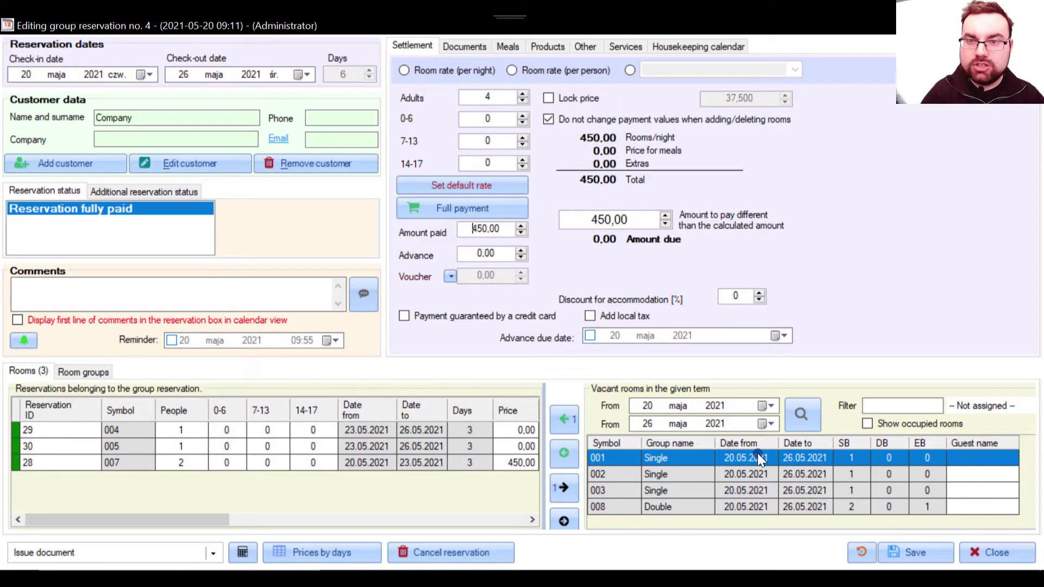
View the occupied rooms for the group's term and search for vacant rooms from 23 to 26 May 2021
click(867, 422)
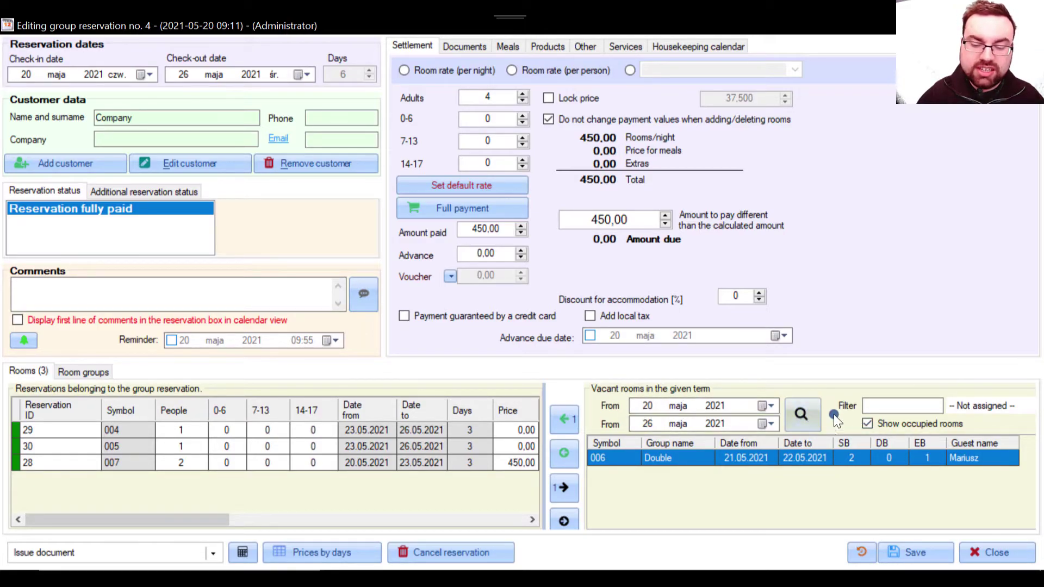
click(867, 423)
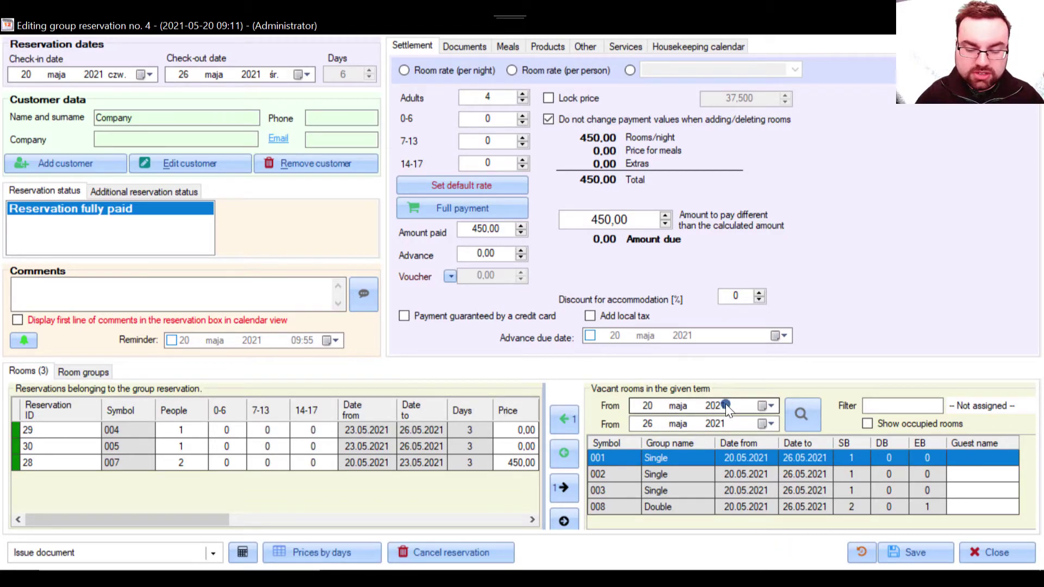
click(765, 405)
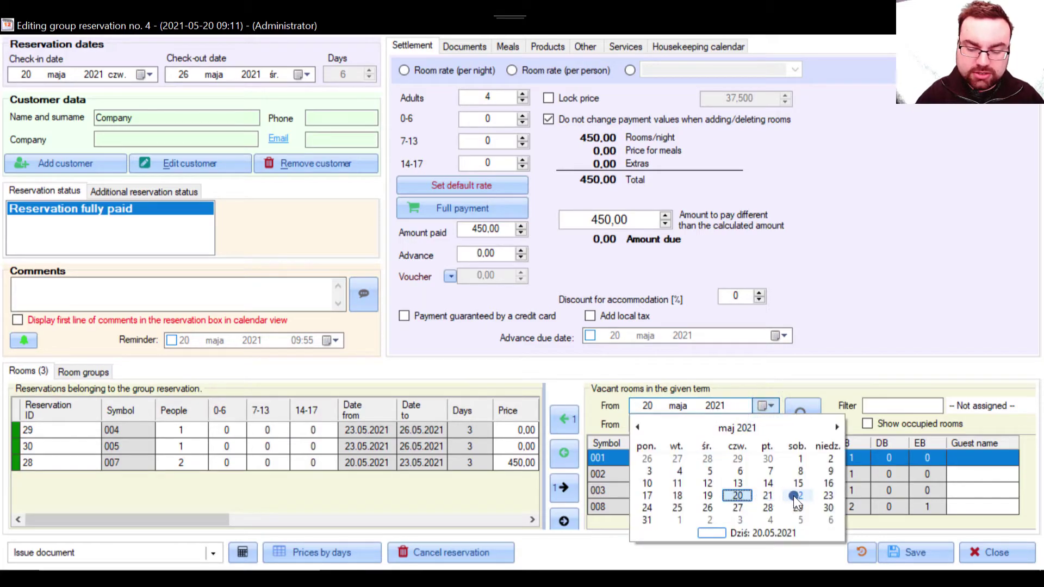
click(826, 496)
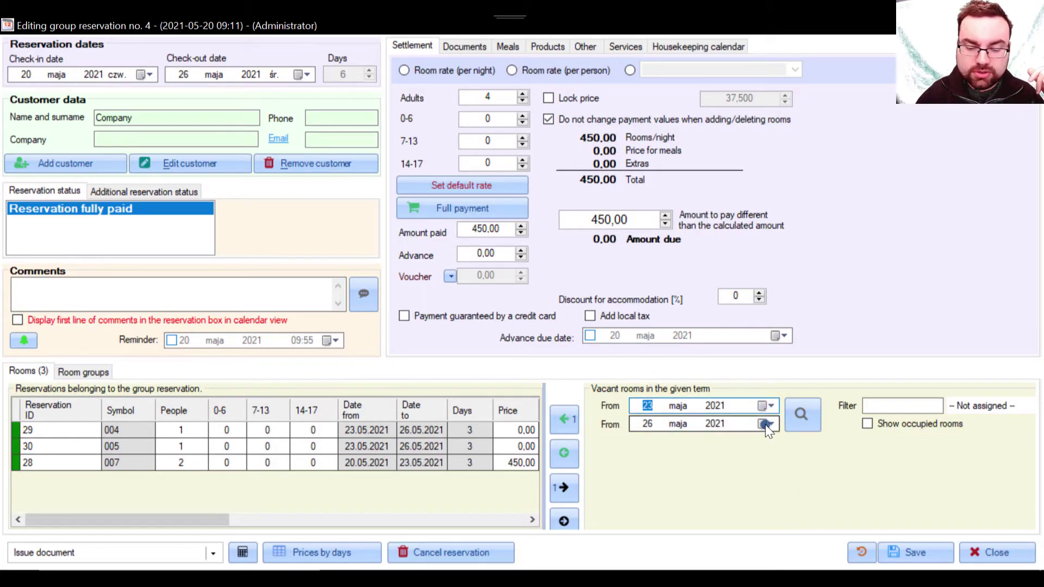
click(802, 414)
click(743, 422)
Check the room group filter choices for vacant rooms and leave the filter on Not assigned
click(995, 407)
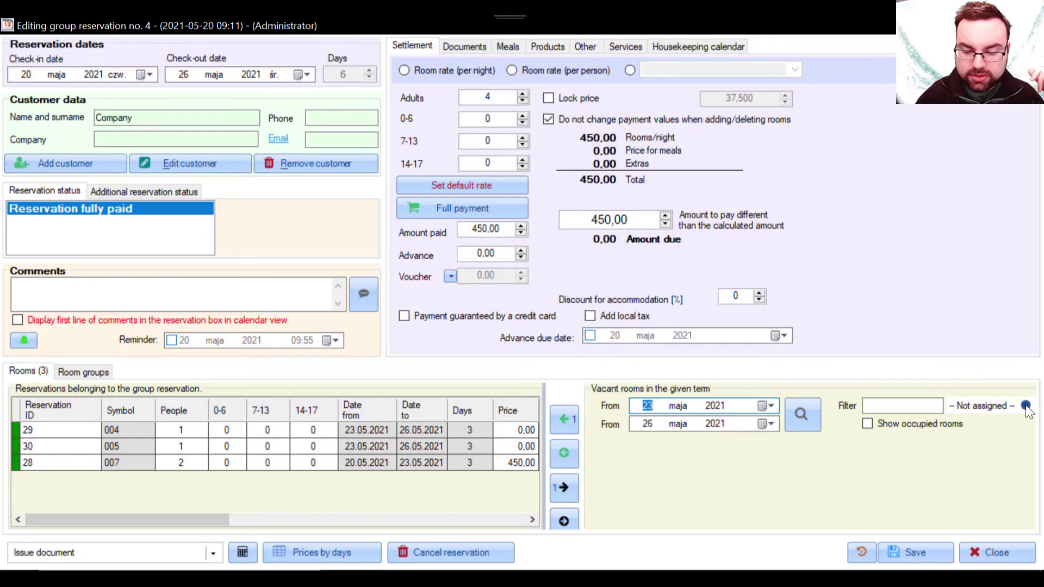
click(1008, 406)
click(1001, 409)
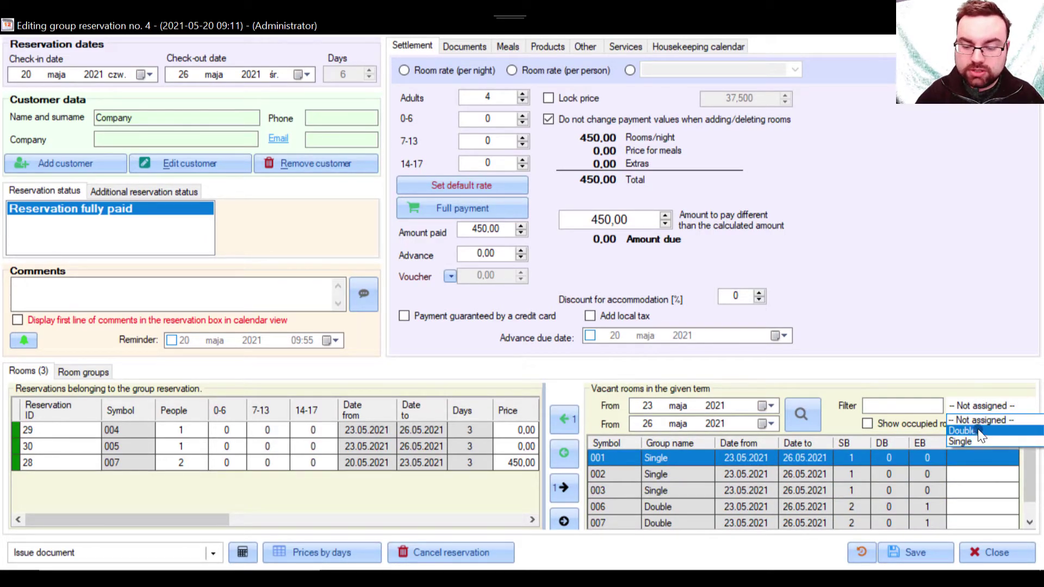
click(970, 403)
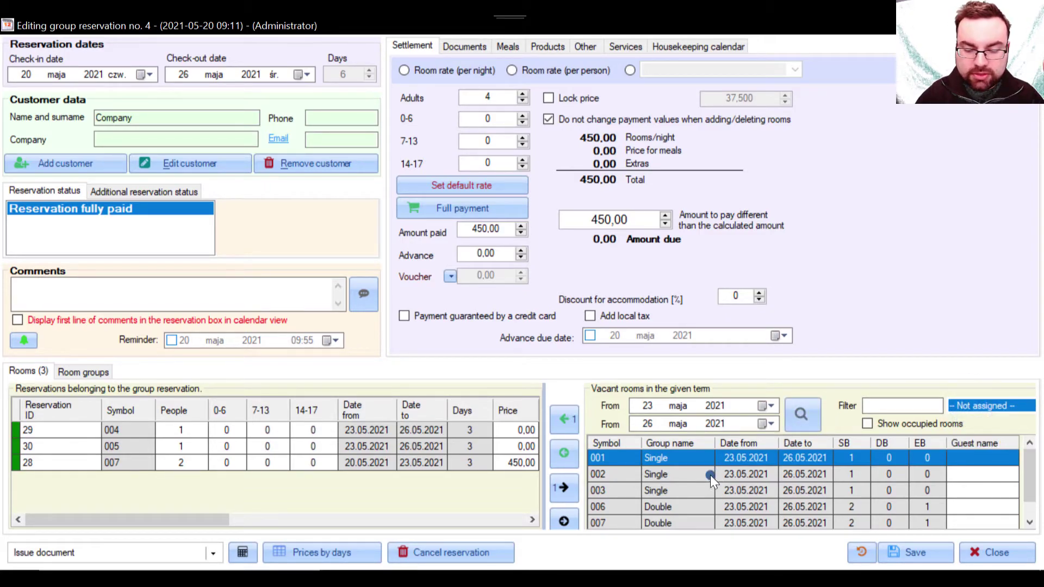
Examine the list of vacant single and double rooms for 23–26 May, highlighting room 003
mouse_move(1029, 473)
mouse_down()
mouse_move(1030, 492)
mouse_move(1036, 467)
mouse_up()
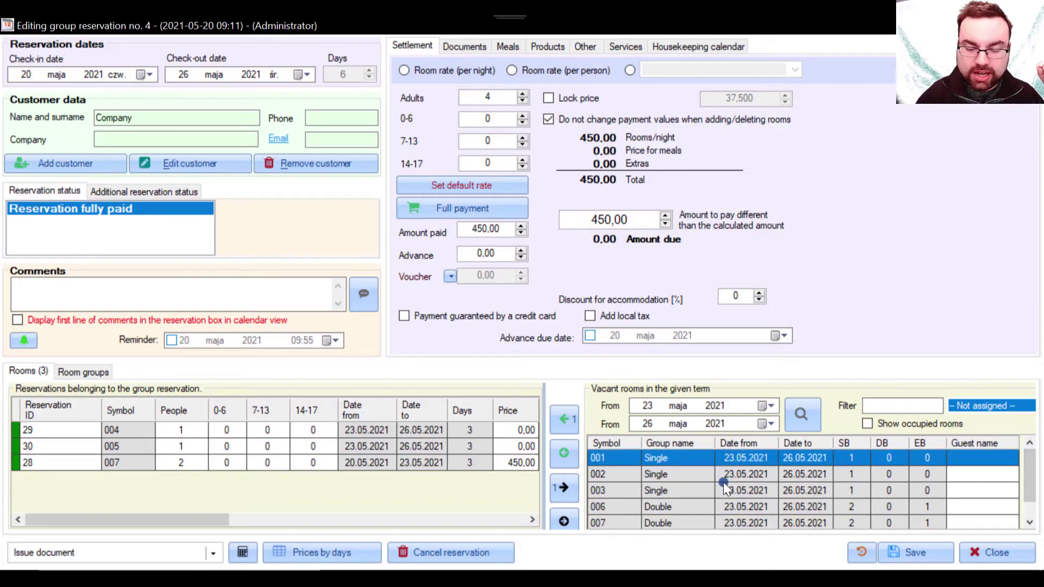
click(745, 495)
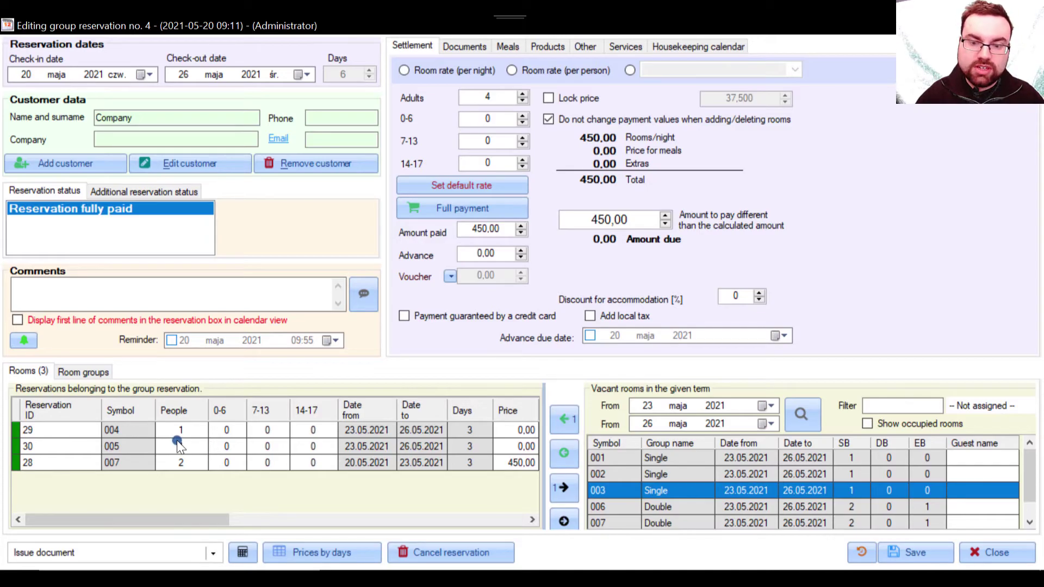
scroll(603, 439, down, 1)
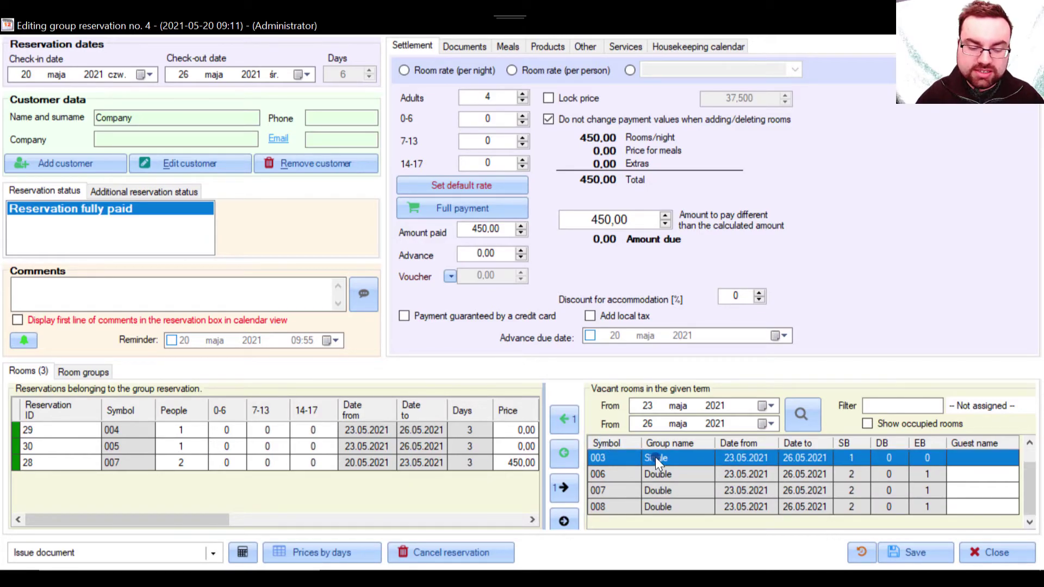
scroll(653, 462, up, 1)
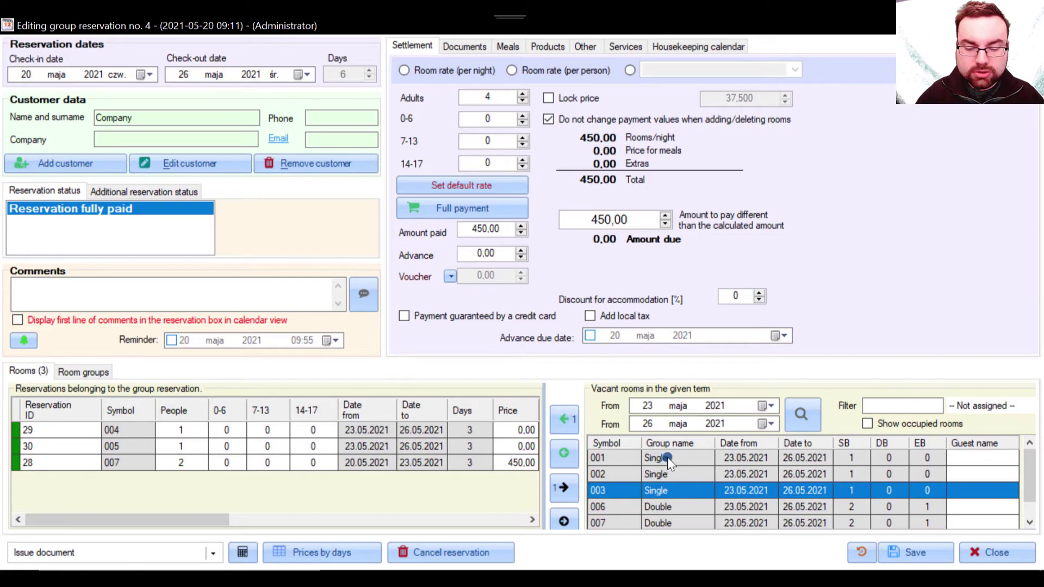
scroll(667, 459, down, 1)
scroll(672, 470, up, 1)
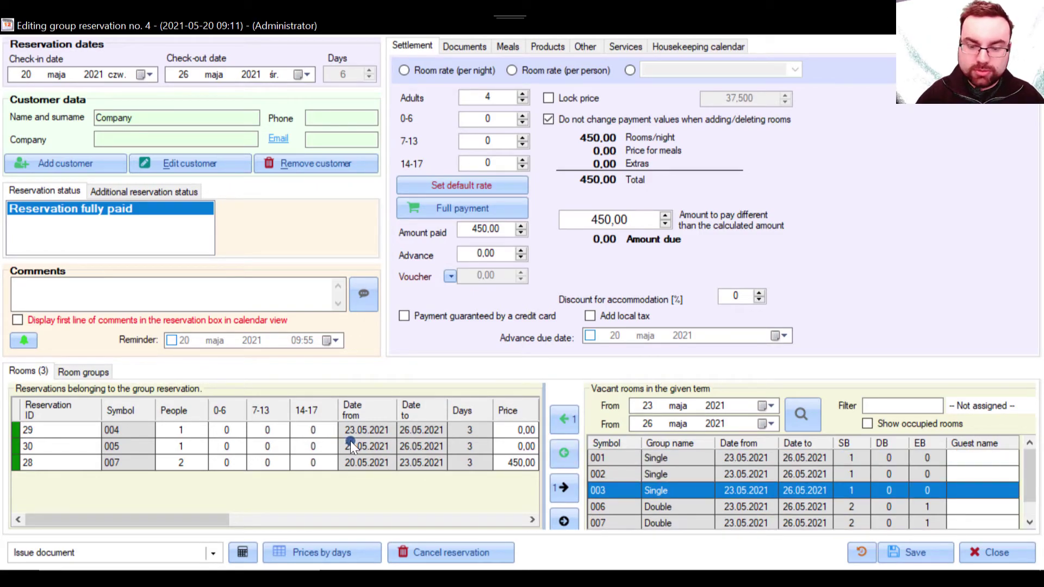
scroll(596, 459, down, 1)
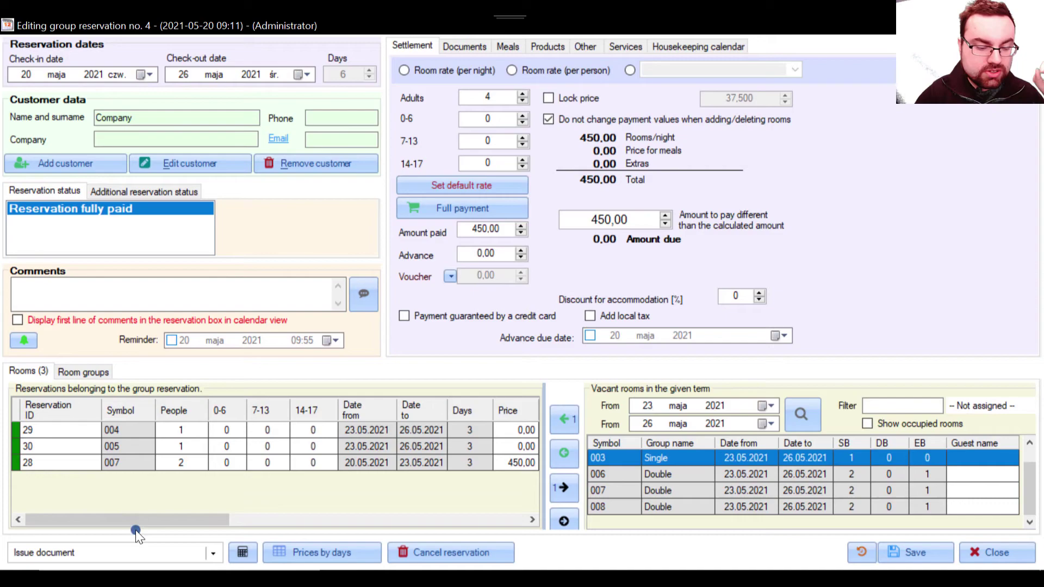
Select the room 007 booking among the reservations belonging to the group
click(96, 462)
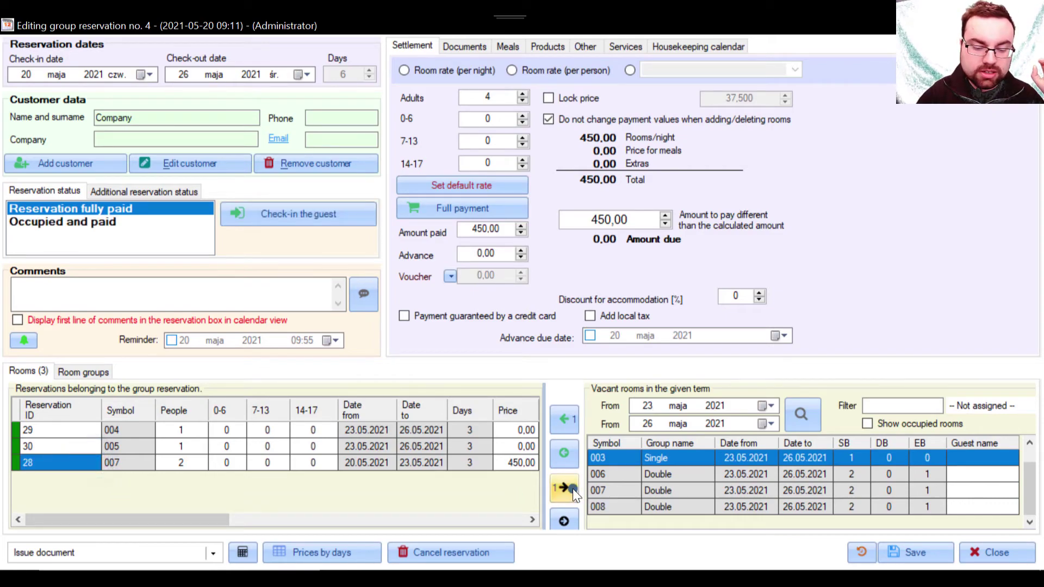